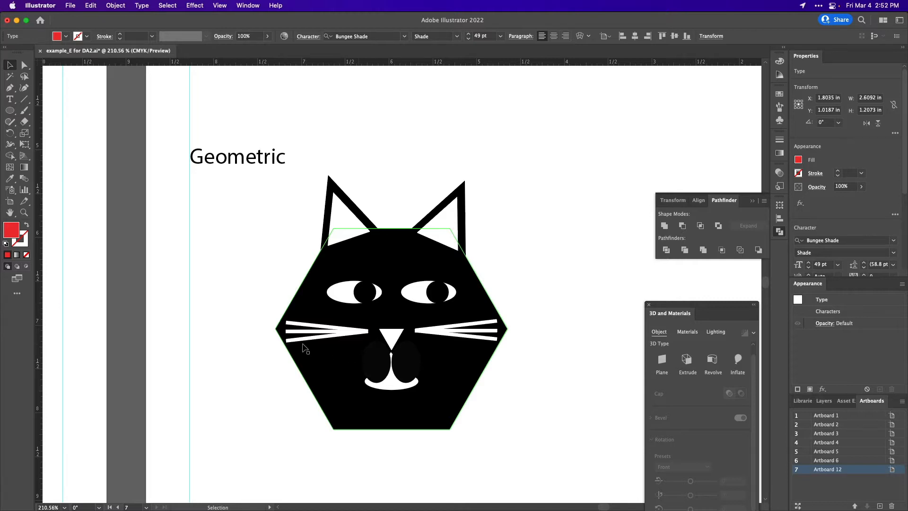
Select the three left whiskers without the head and unite them into one shape with Pathfinder.
left_click(258, 360)
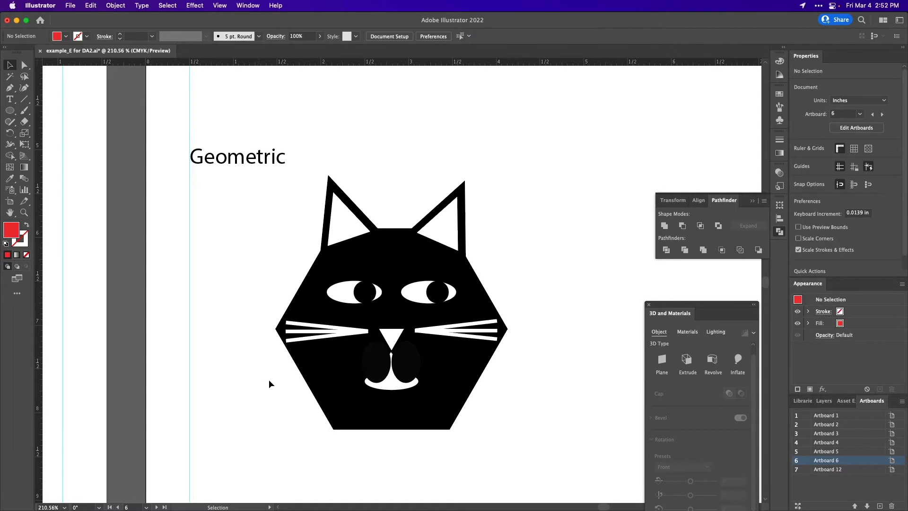
left_click_drag(268, 394, 481, 273)
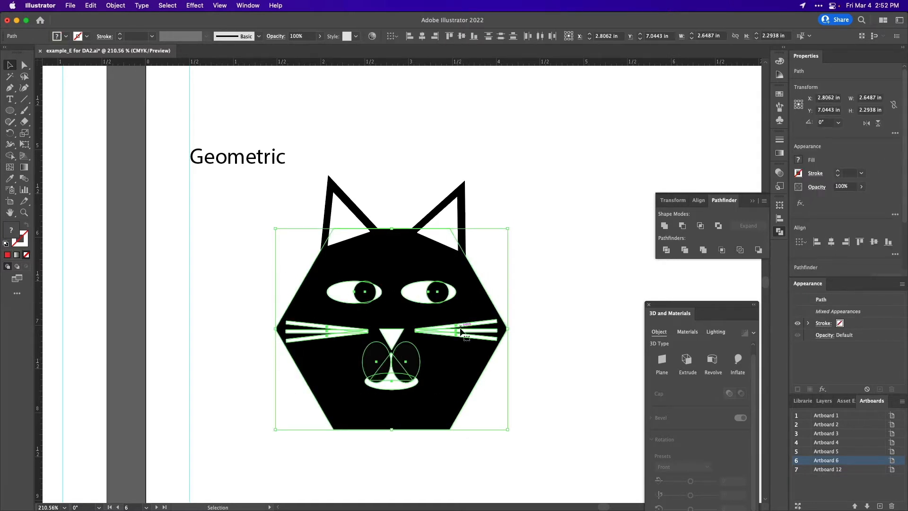
left_click(243, 396)
left_click_drag(261, 305, 290, 324)
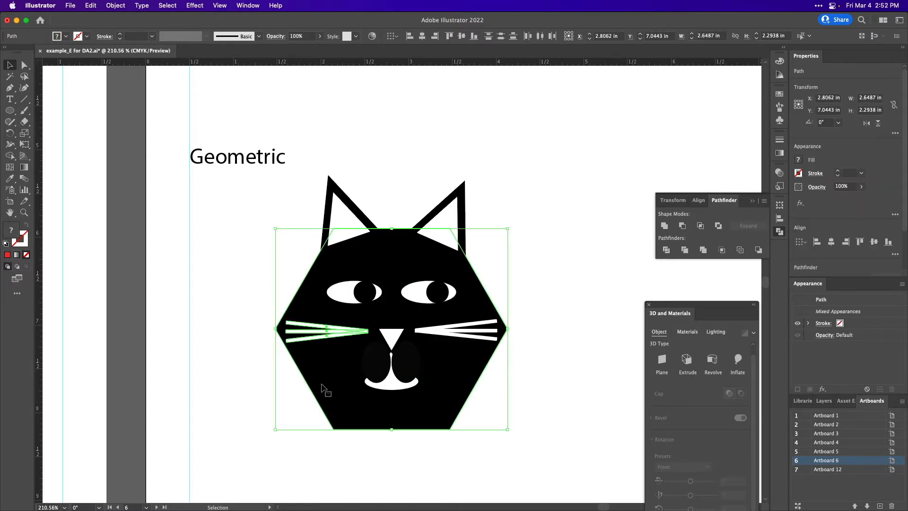
left_click(312, 407, "shift")
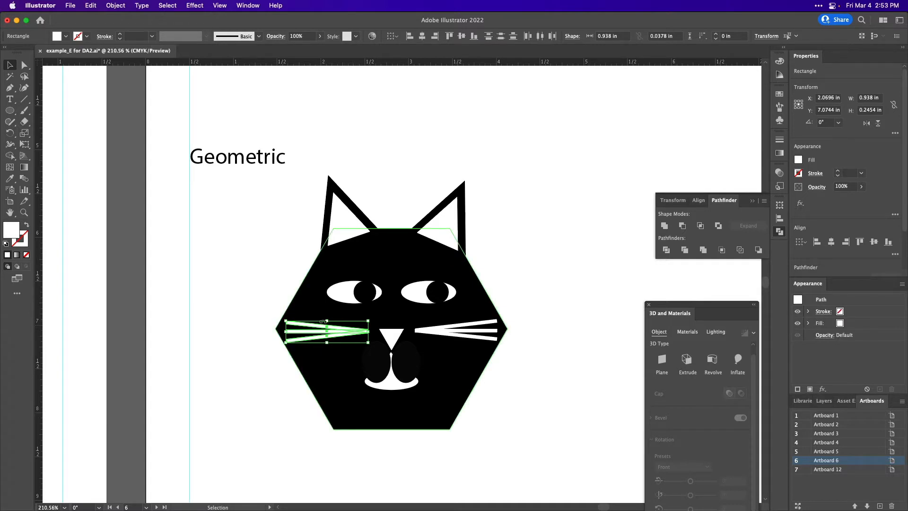
scroll(324, 328, "up", 8)
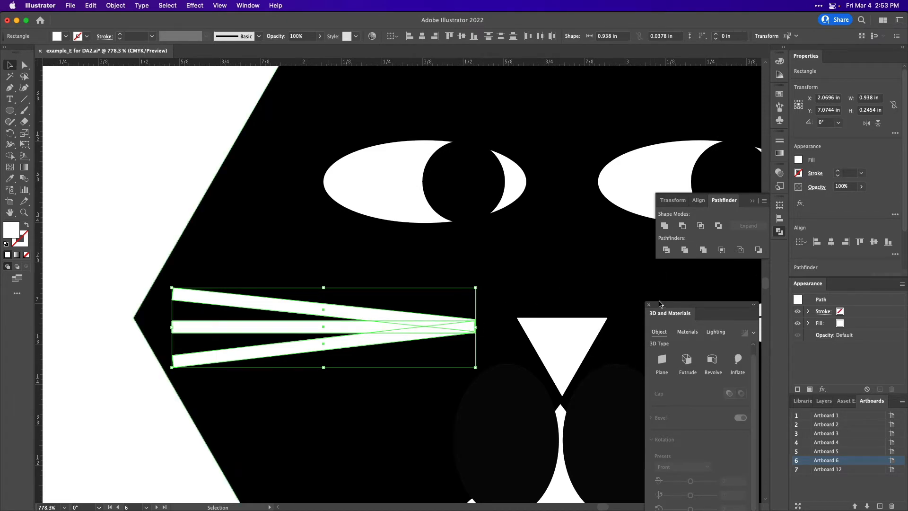
left_click(252, 5)
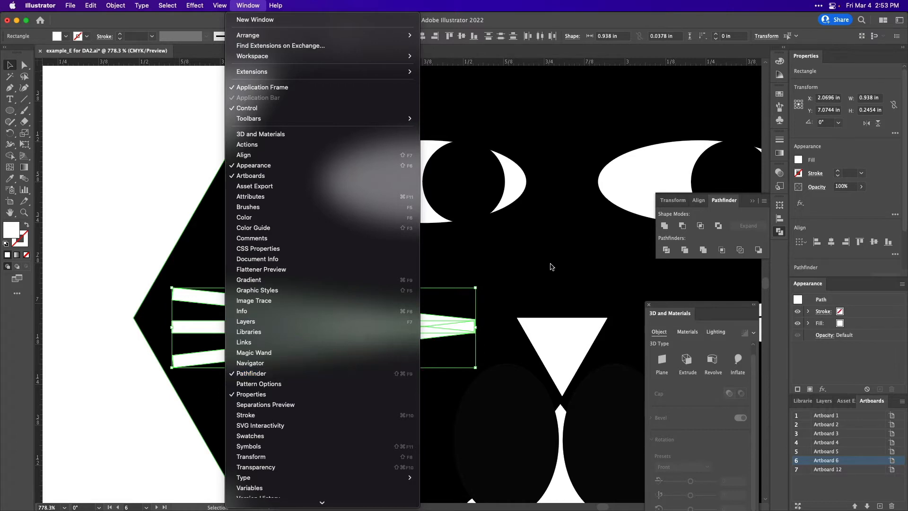
left_click(671, 217)
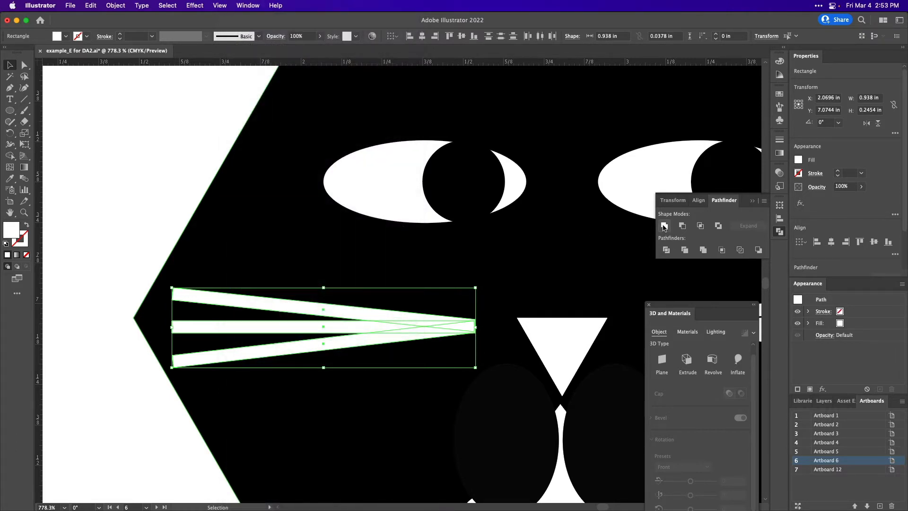
left_click(663, 229)
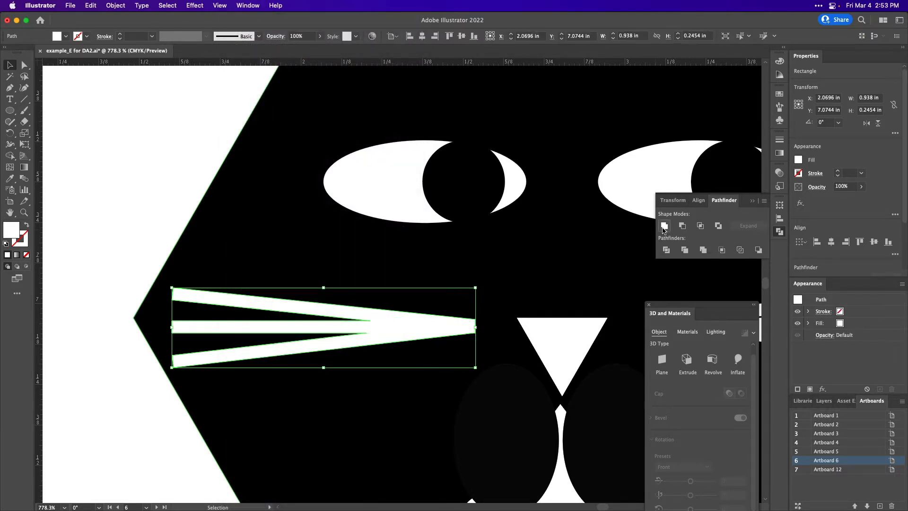
left_click(124, 433)
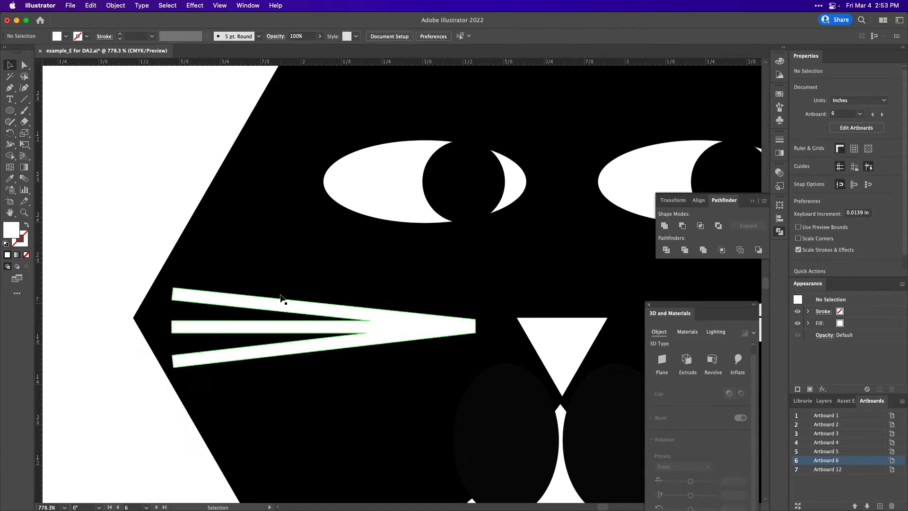
Select the three right whiskers without the head and unite them into one shape.
scroll(326, 362, "down", 3)
scroll(325, 362, "down", 2)
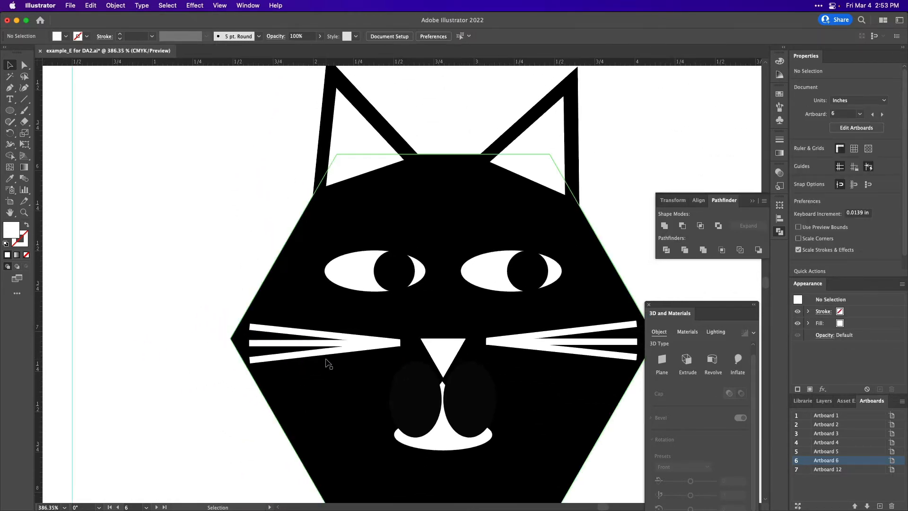
scroll(324, 361, "right", 5)
left_click_drag(538, 387, 462, 305)
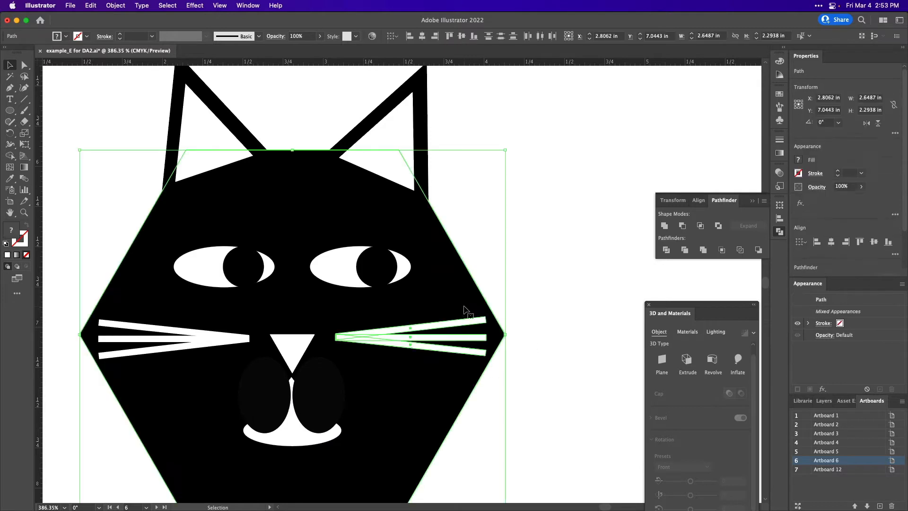
left_click(457, 384, "shift")
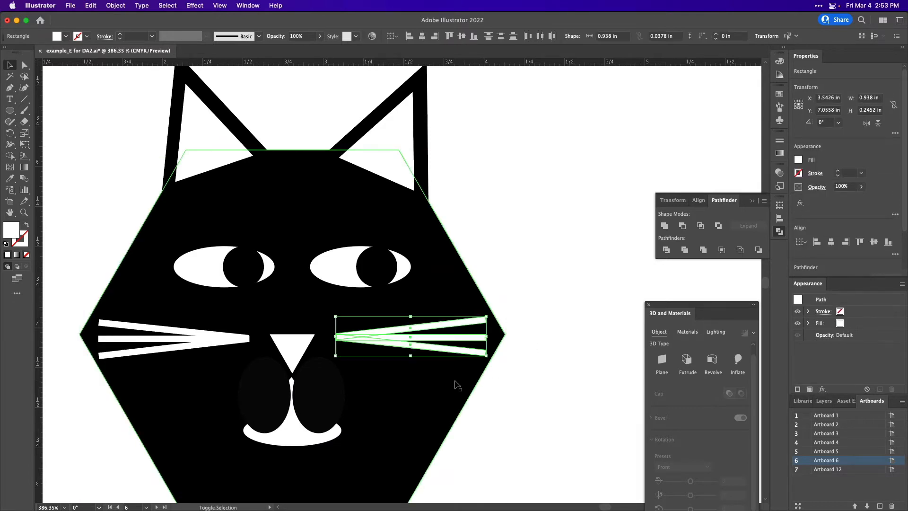
left_click(664, 226)
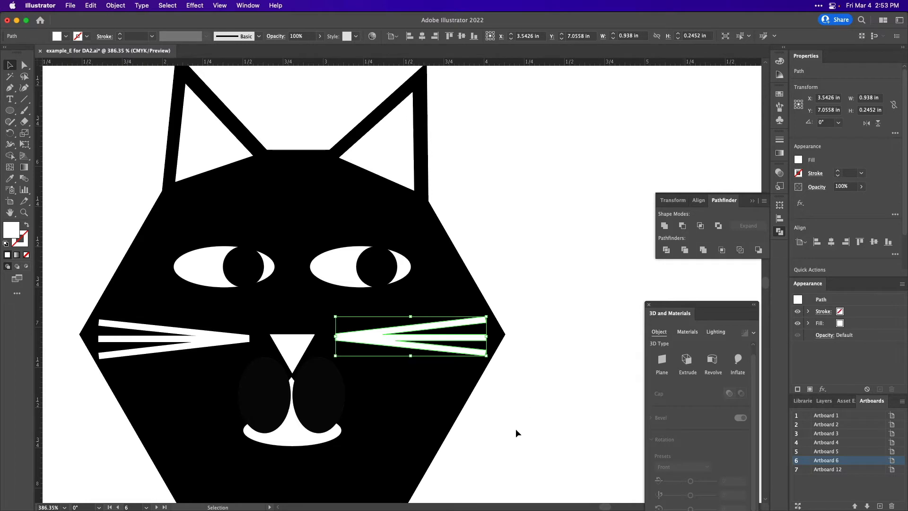
Unite the white triangle and the white ellipse of the mouth, leaving the head and the two dark ovals out of the selection.
scroll(247, 448, "up", 6)
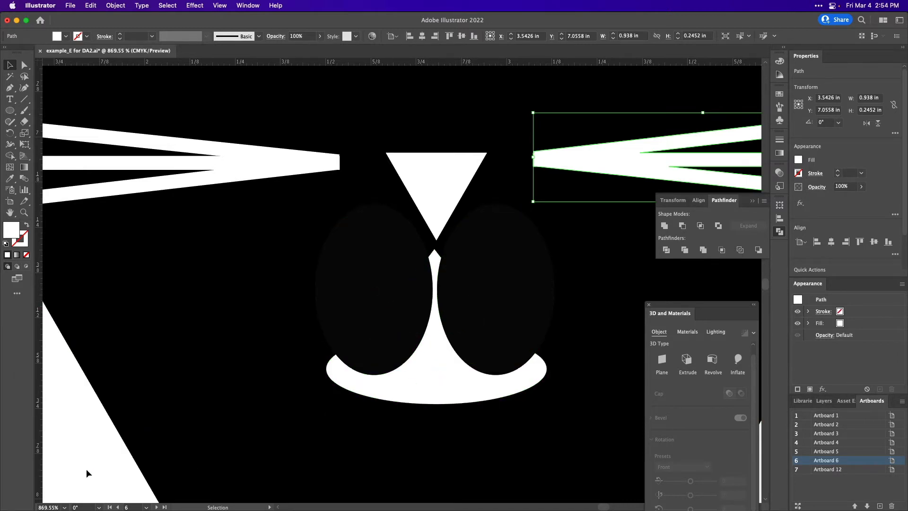
left_click_drag(87, 469, 509, 313)
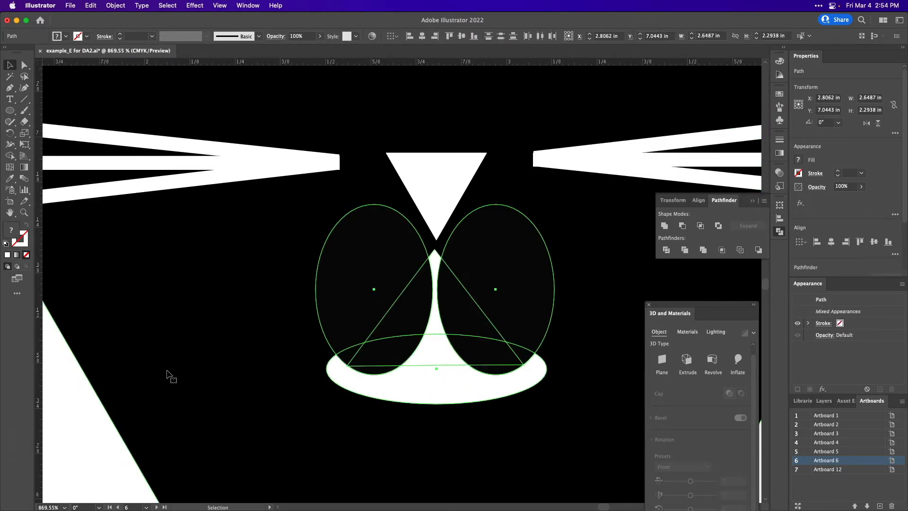
scroll(168, 375, "down", 1)
scroll(166, 371, "down", 5)
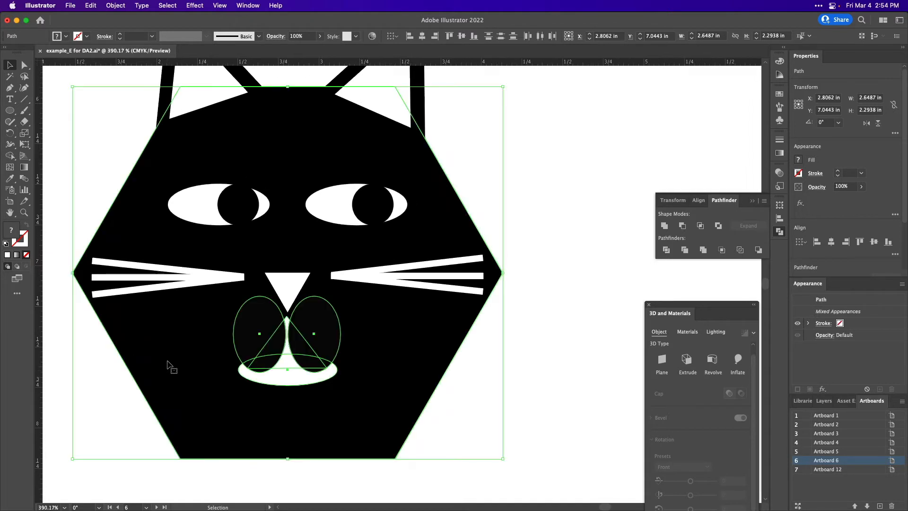
left_click(171, 367, "shift")
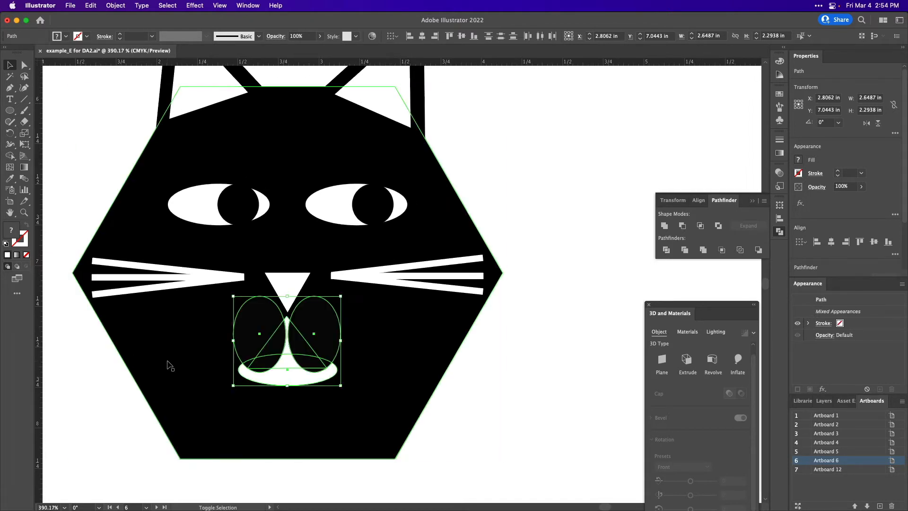
left_click(262, 323, "shift")
left_click(327, 321, "shift")
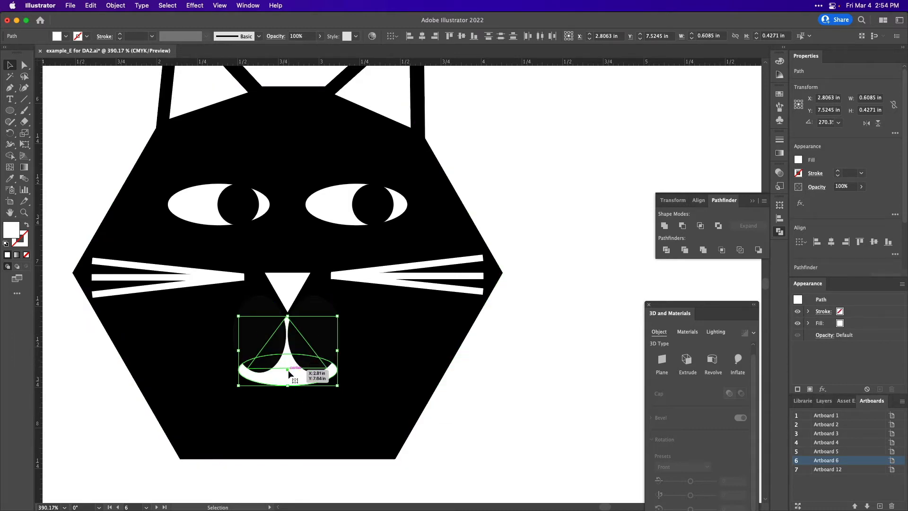
left_click(663, 226)
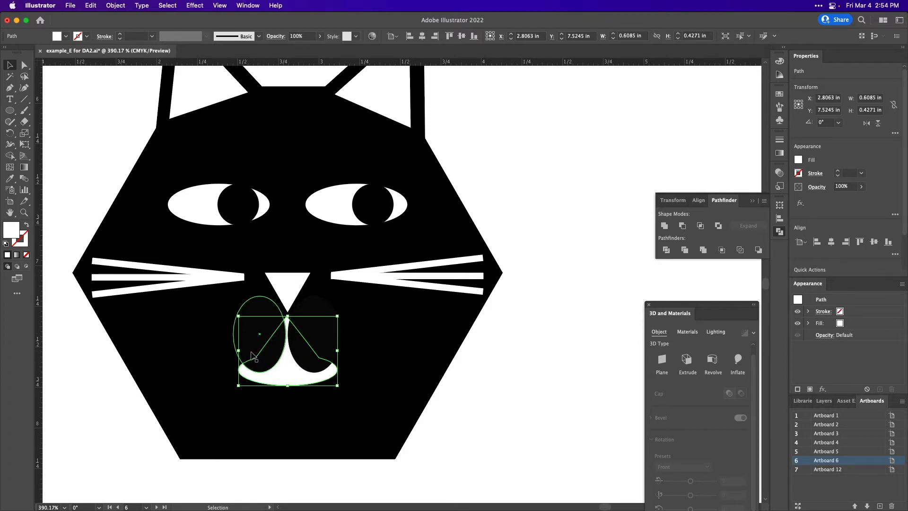
Use the Shape Builder to remove the two dark ovals and their overlaps from the white mouth shape.
left_click(261, 313, "shift")
left_click_drag(312, 316, 315, 317)
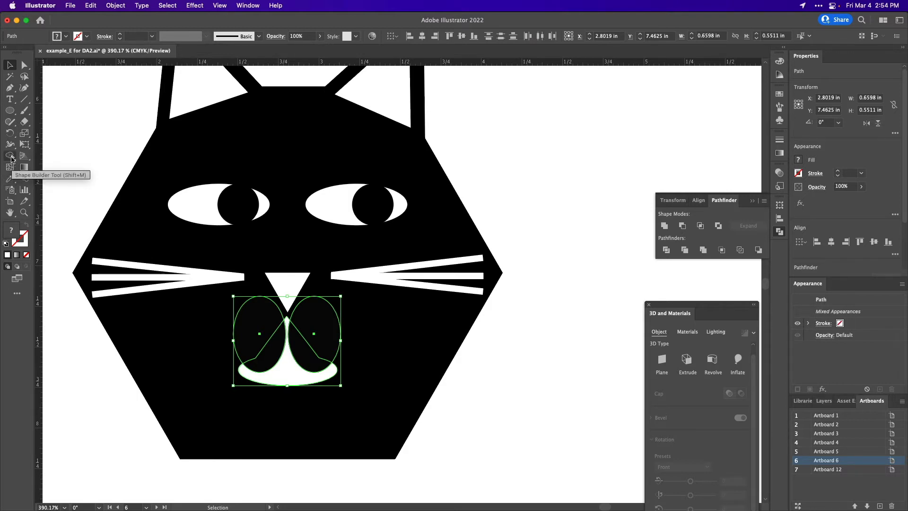
left_click(11, 156)
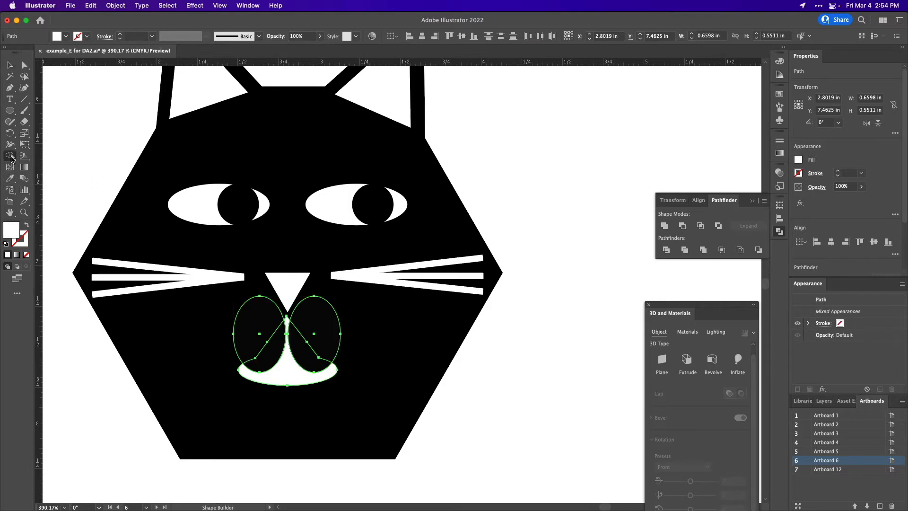
left_click(264, 320, "alt")
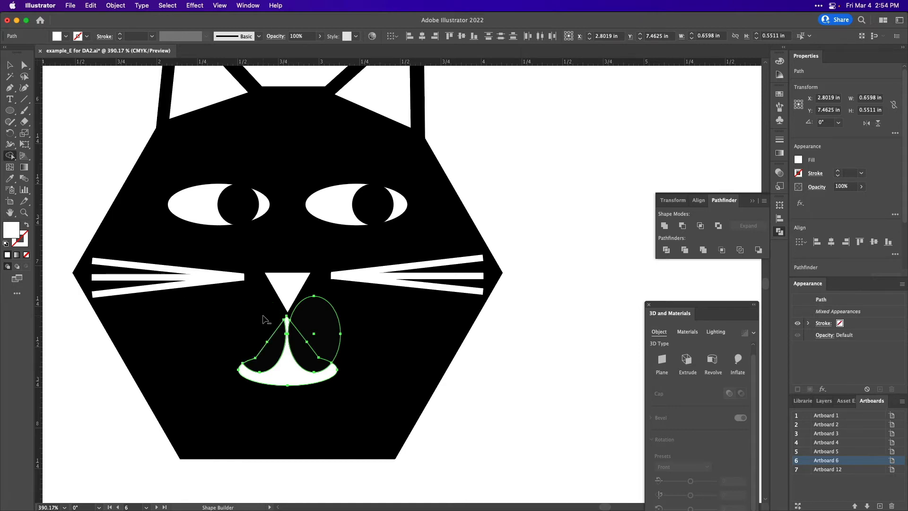
left_click(278, 344, "alt")
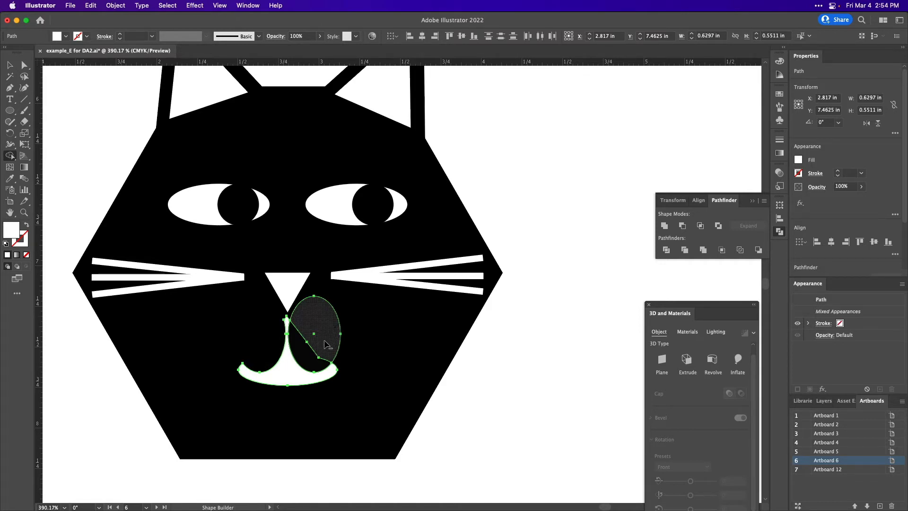
left_click(310, 363, "alt")
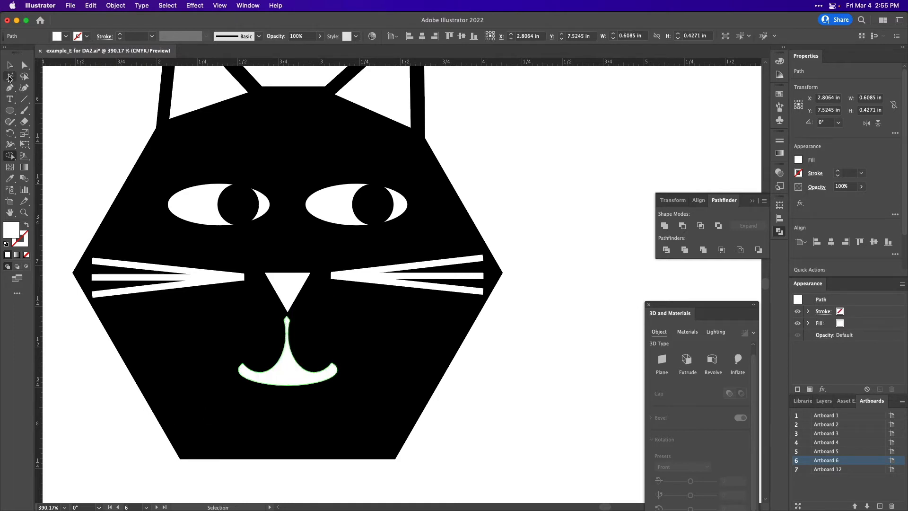
key("v")
left_click(92, 351)
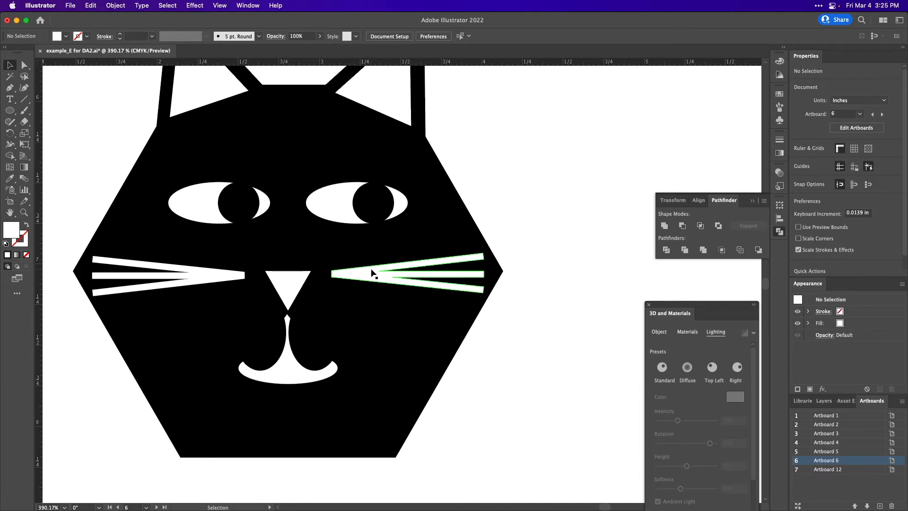
Unite the black outer triangles of both ears with Pathfinder.
scroll(273, 148, "down", 3)
scroll(272, 148, "up", 5)
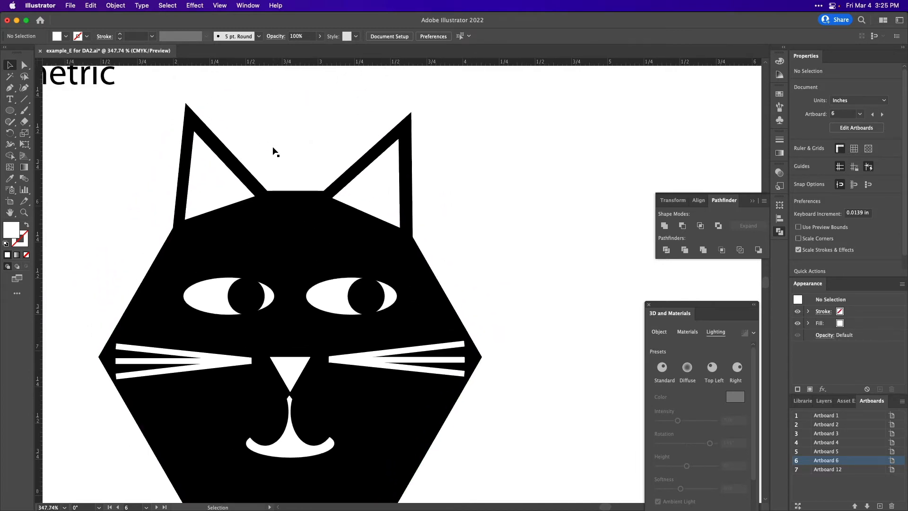
left_click(257, 179)
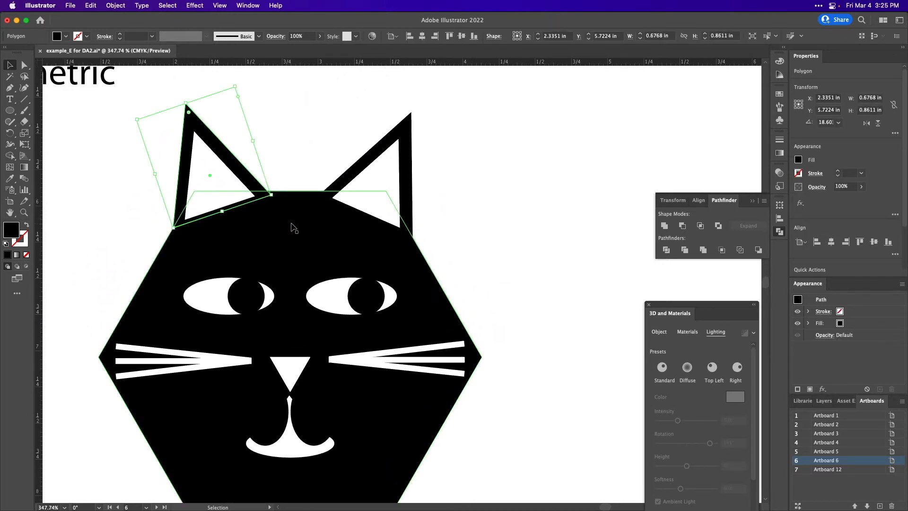
left_click(292, 225)
left_click(291, 225, "shift")
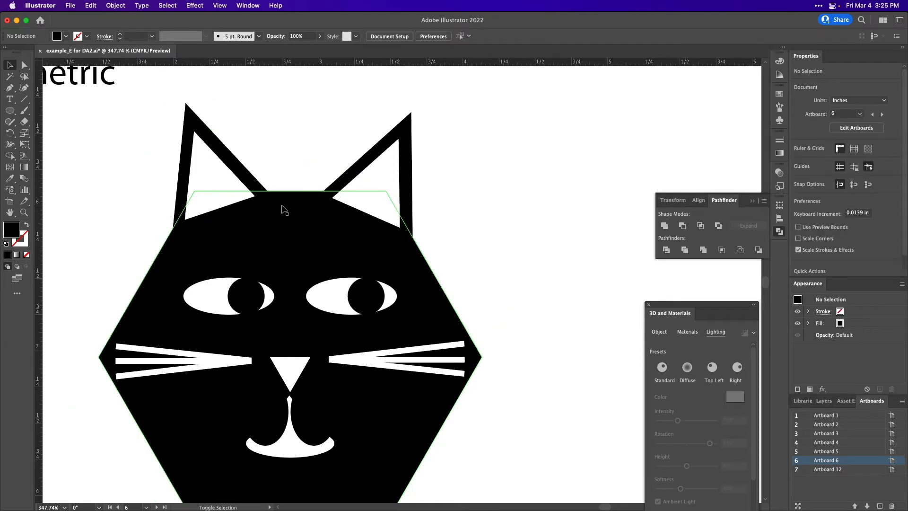
left_click(255, 180, "shift")
left_click(362, 163, "shift")
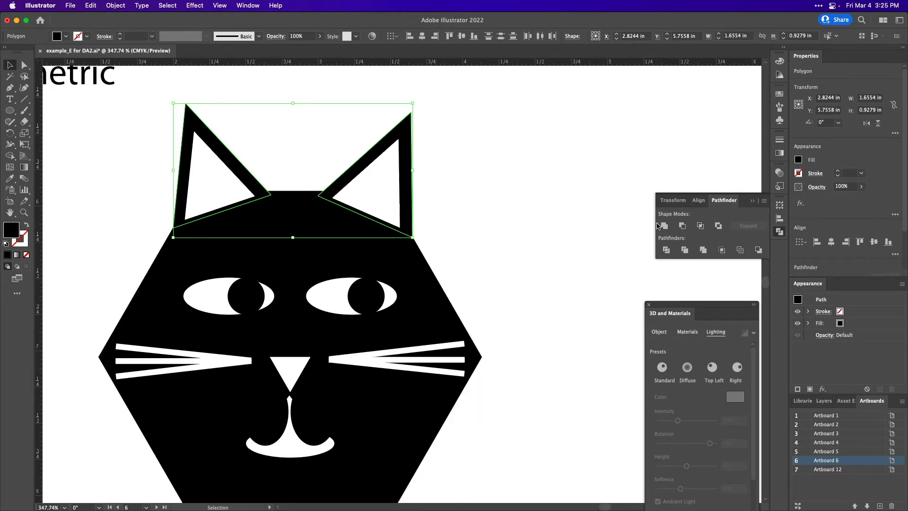
left_click(662, 226)
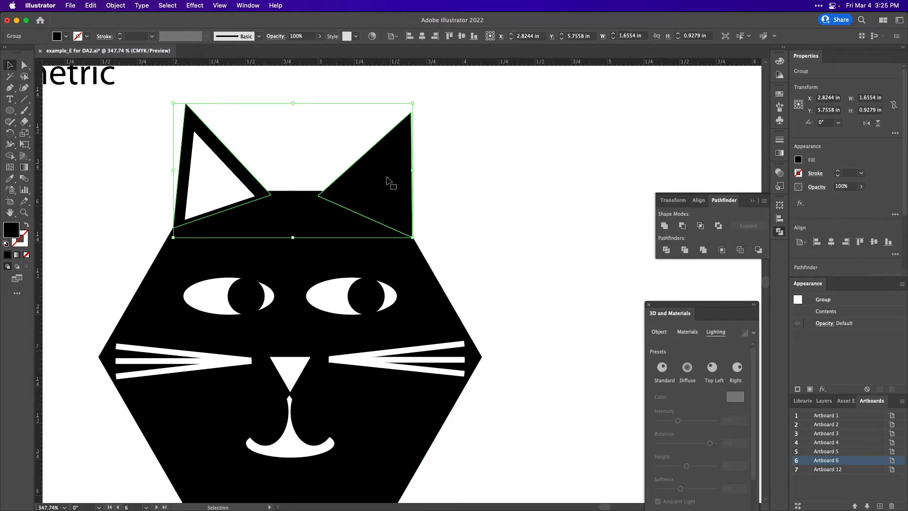
left_click(557, 211)
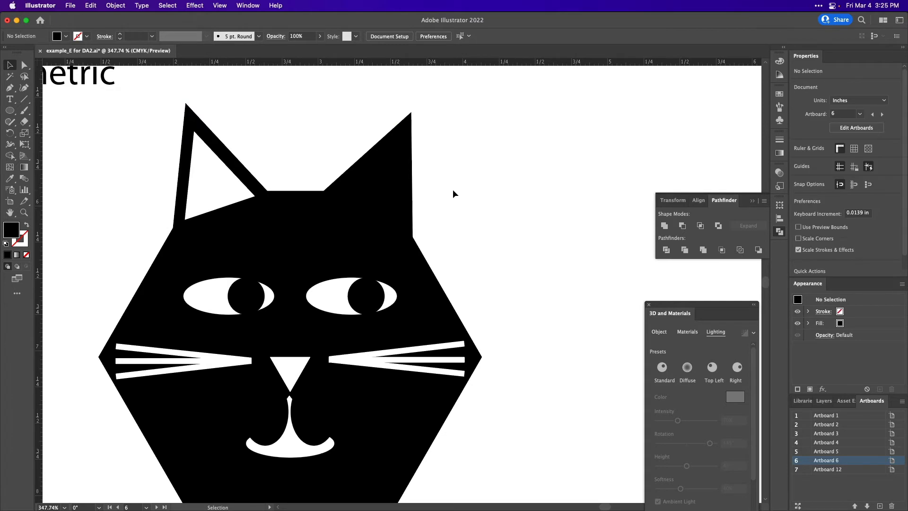
Unite the black ear shapes with the hexagonal head into a single shape.
left_click_drag(453, 194, 376, 159)
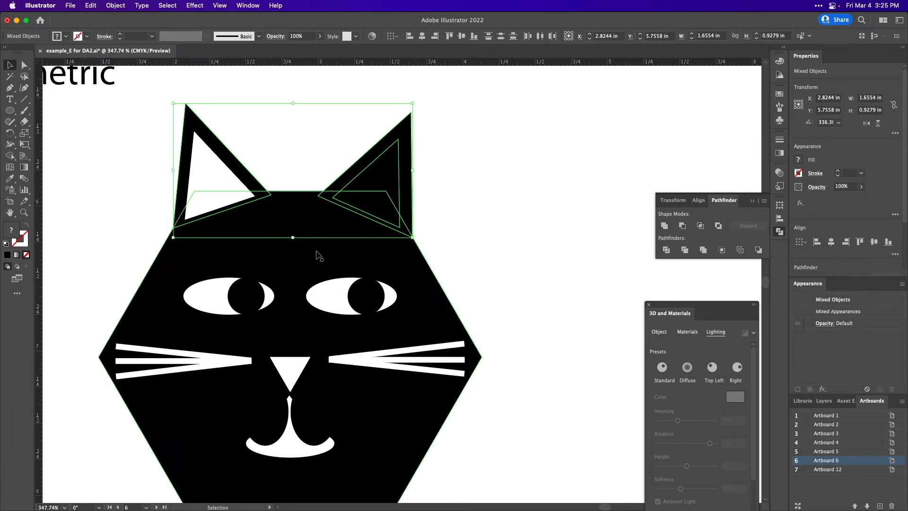
left_click(425, 215)
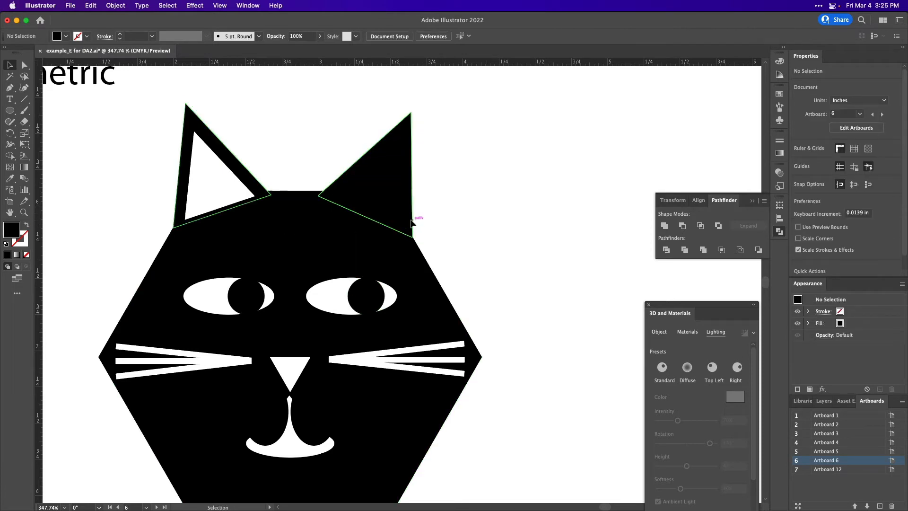
left_click(410, 218)
left_click(328, 259, "shift")
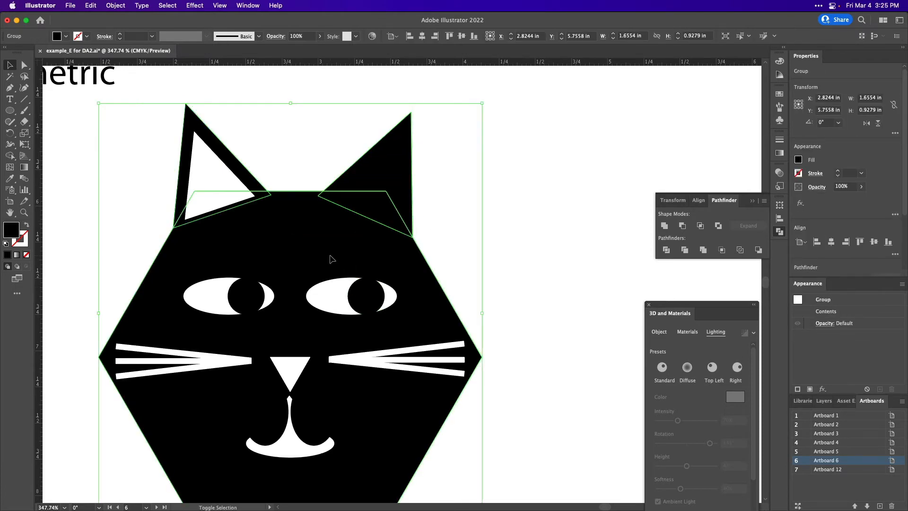
left_click(664, 225)
Bring the hidden white inner triangle of the right-hand ear to the front of the united black head, leaving the head out of the selection.
left_click_drag(462, 208, 376, 178)
left_click(322, 249, "shift")
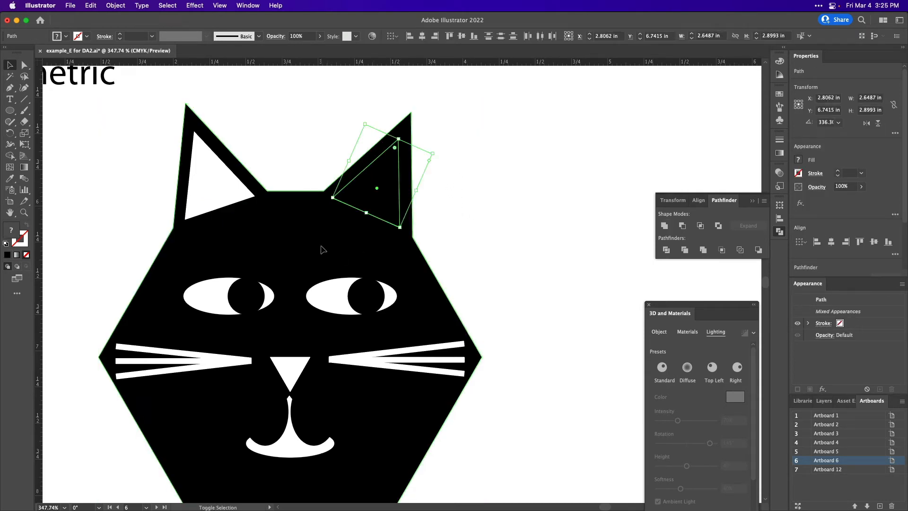
left_click(393, 186)
right_click(396, 184)
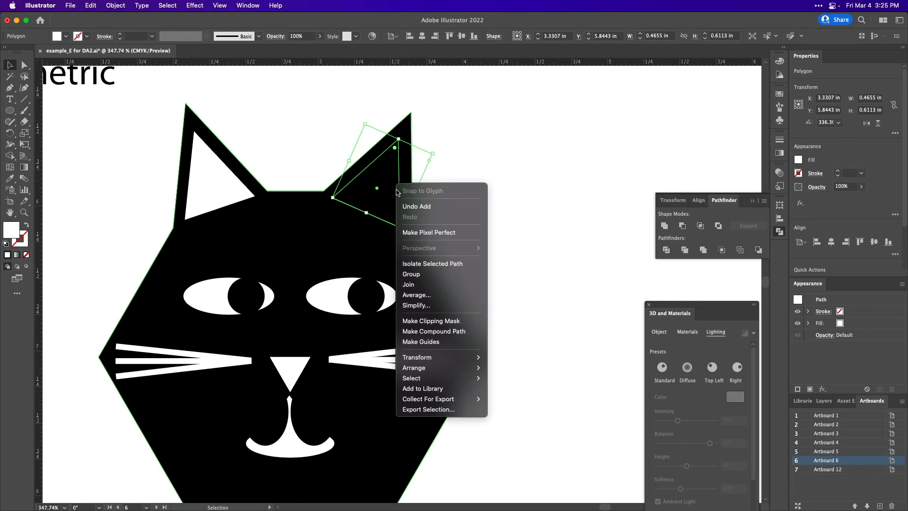
mouse_move(436, 371)
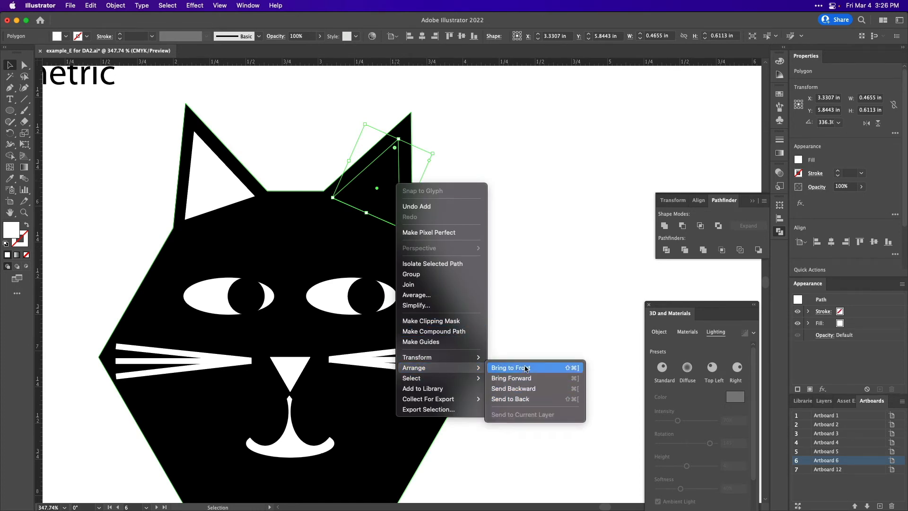
left_click(527, 369)
left_click(487, 220)
scroll(455, 388, "down", 3)
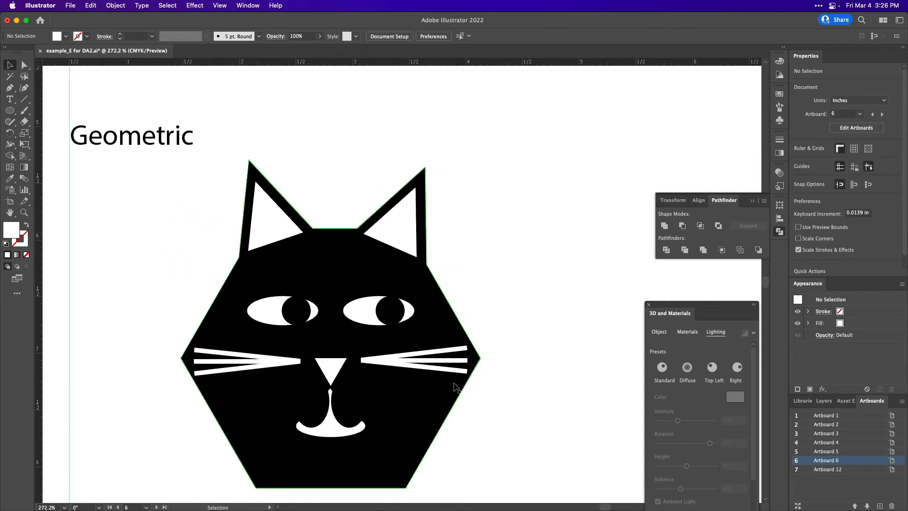
Duplicate the complete cat face about 2.9 in to the right of the original.
left_click_drag(461, 481, 208, 205)
left_click_drag(308, 343, 634, 343)
scroll(635, 344, "right", 5)
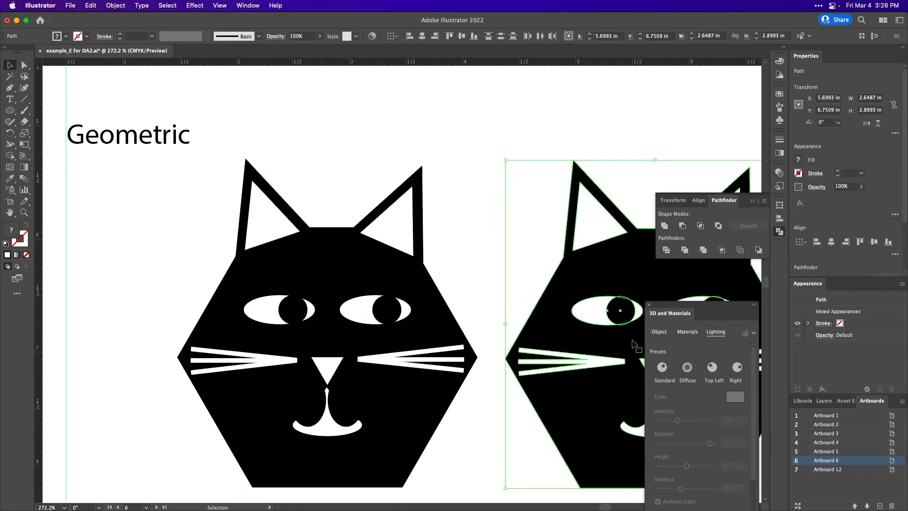
Apply the Inflate 3D type to the black head shape of the original cat.
scroll(634, 345, "down", 2)
left_click(279, 396)
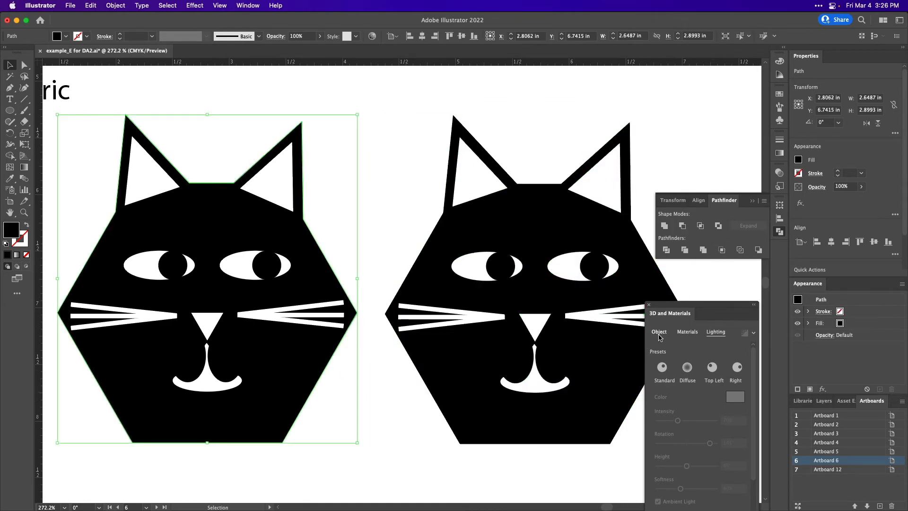
left_click(659, 333)
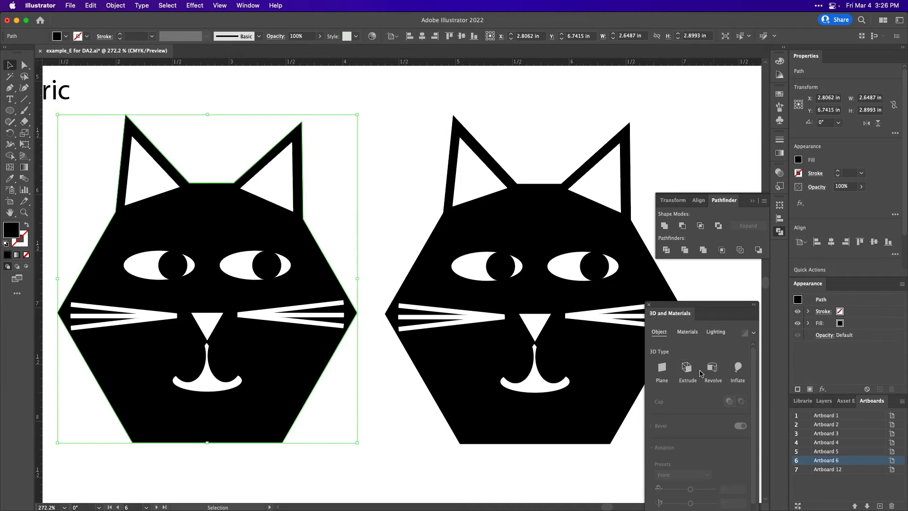
left_click(738, 368)
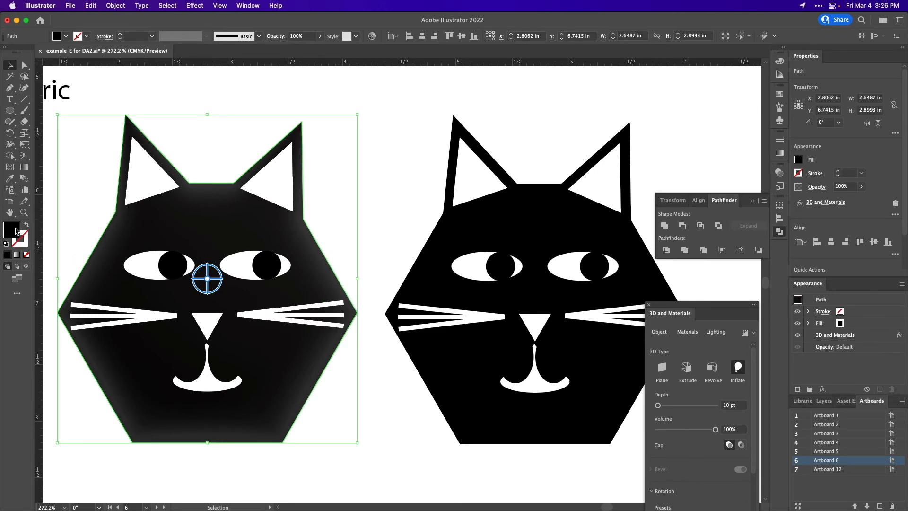
Set the fill color of the inflated head to purple, A930D6.
double_click(16, 231)
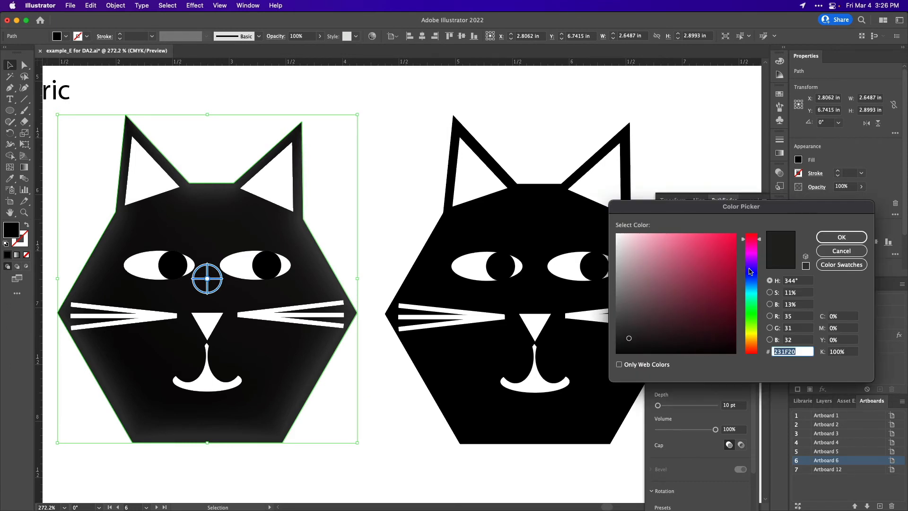
left_click(754, 261)
left_click(709, 252)
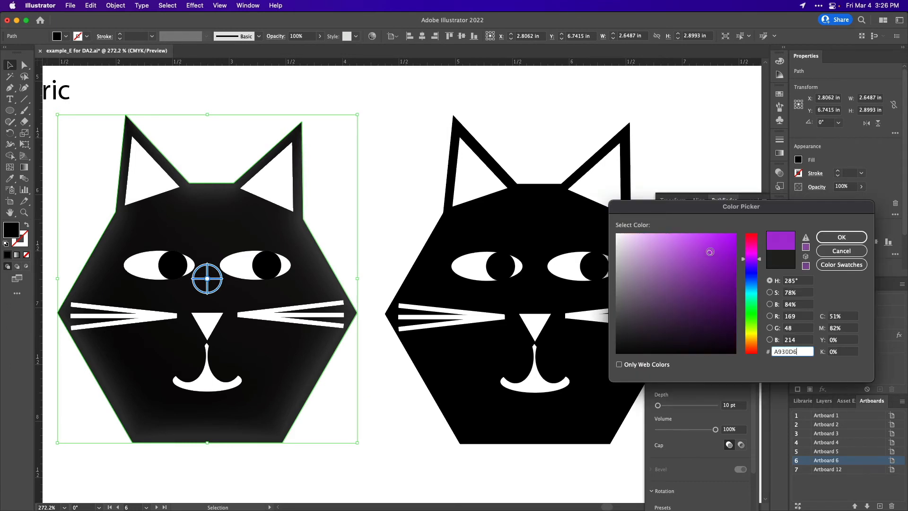
left_click(852, 237)
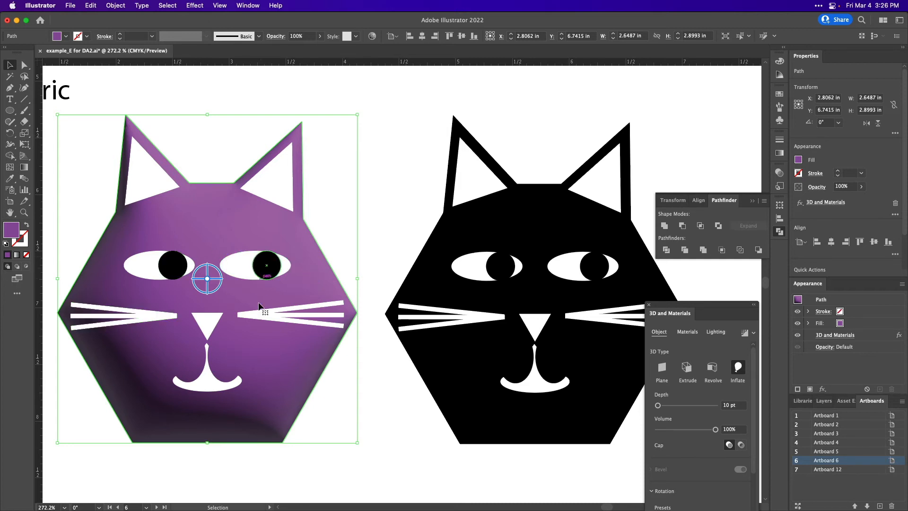
Try the Back and Off-Axis Front rotation presets on the inflated head and return it to Front.
scroll(189, 362, "left", 6)
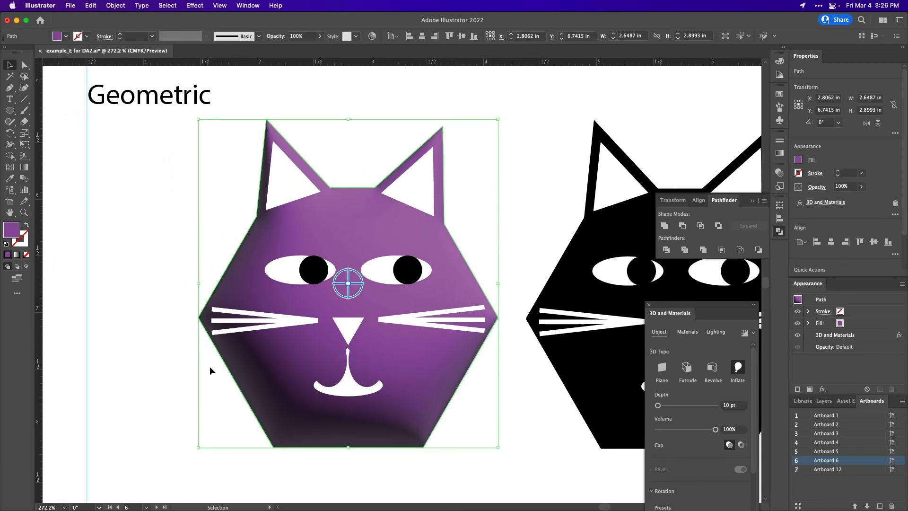
left_click(687, 332)
scroll(667, 388, "up", 5)
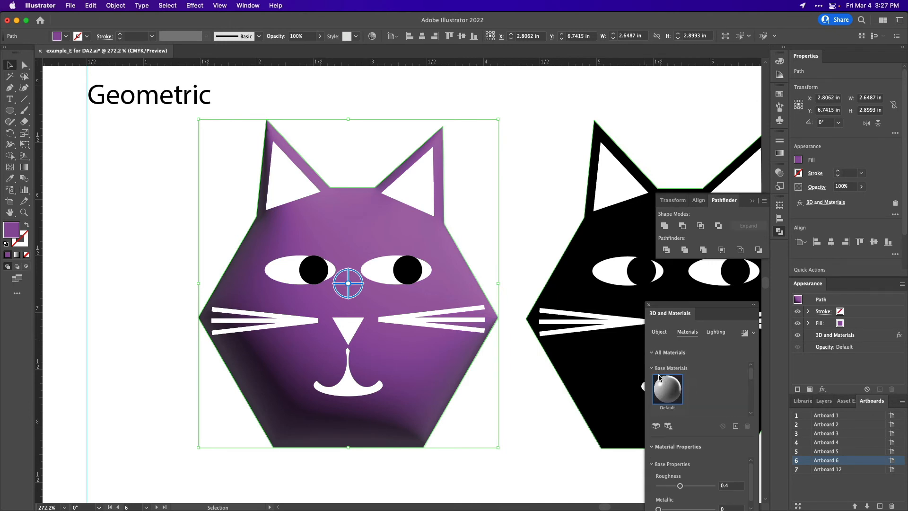
left_click(659, 331)
scroll(696, 425, "down", 3)
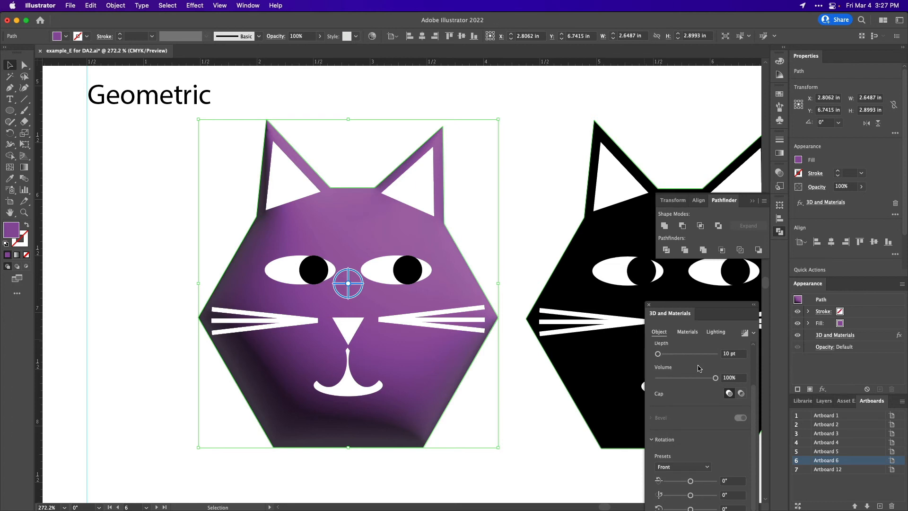
left_click(677, 473)
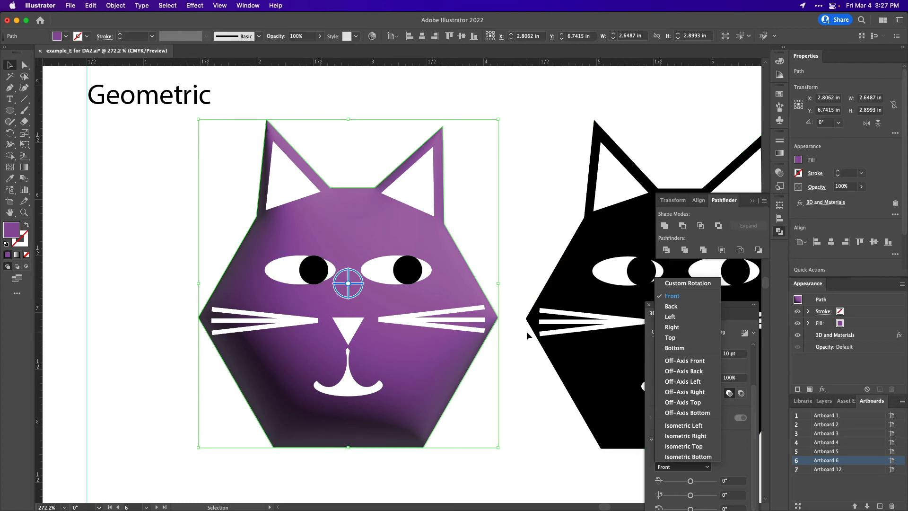
left_click(672, 307)
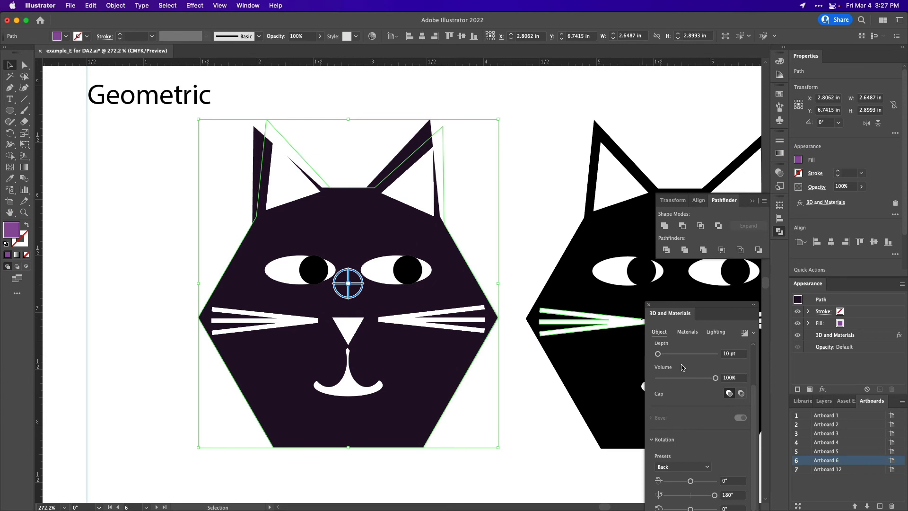
left_click(682, 468)
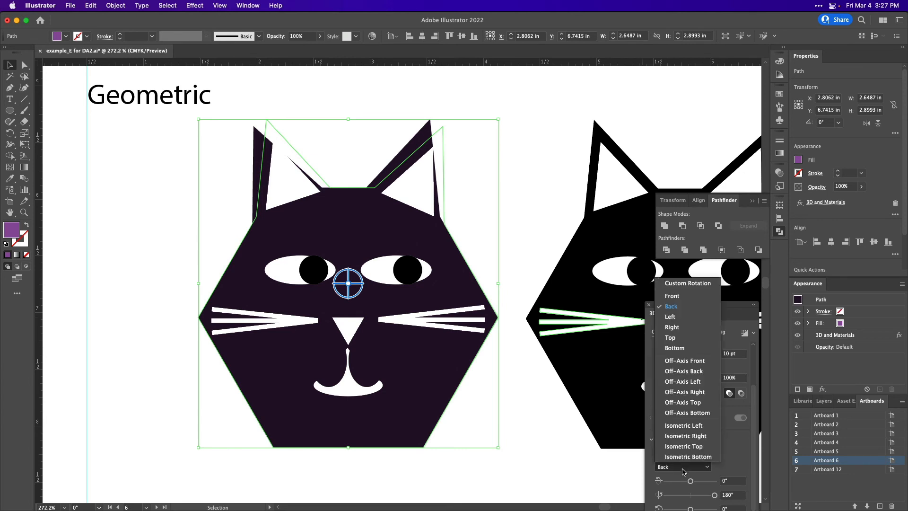
left_click(679, 362)
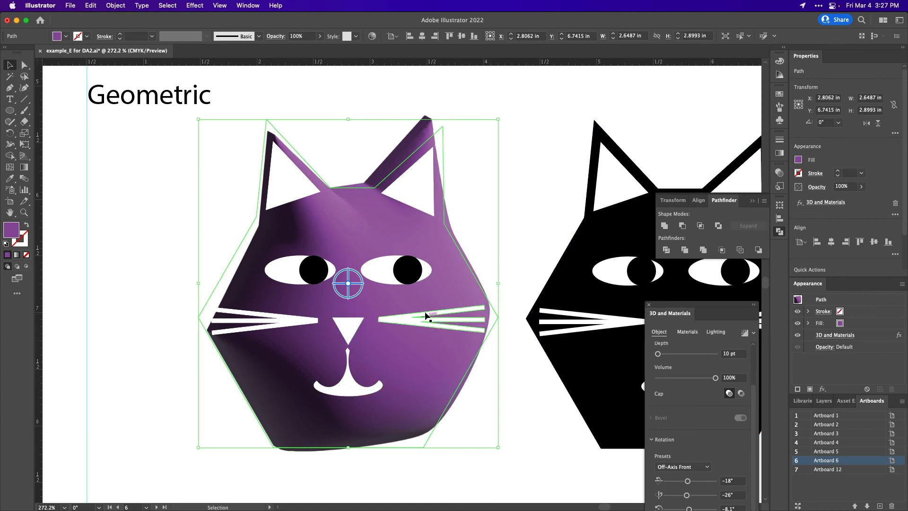
left_click(689, 468)
left_click(677, 303)
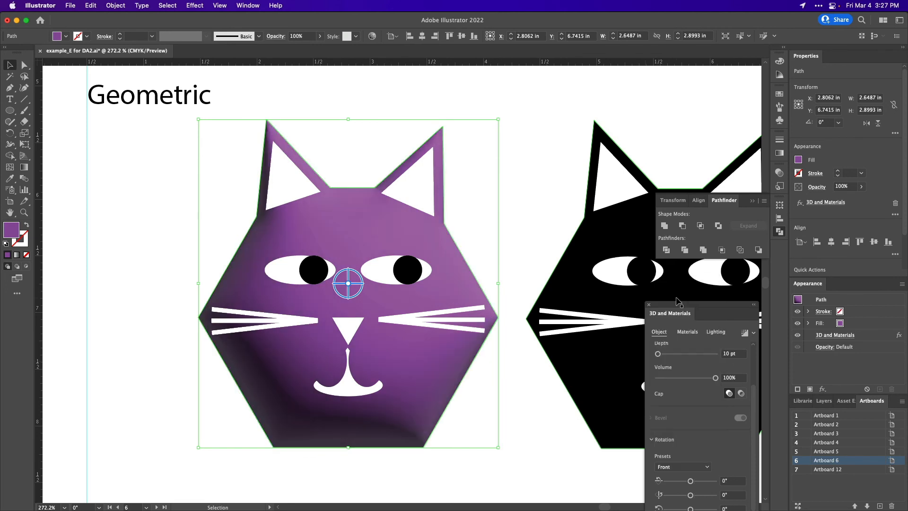
Set the inflated head's material roughness to 0.6 and its metallic value to 0.
left_click(688, 332)
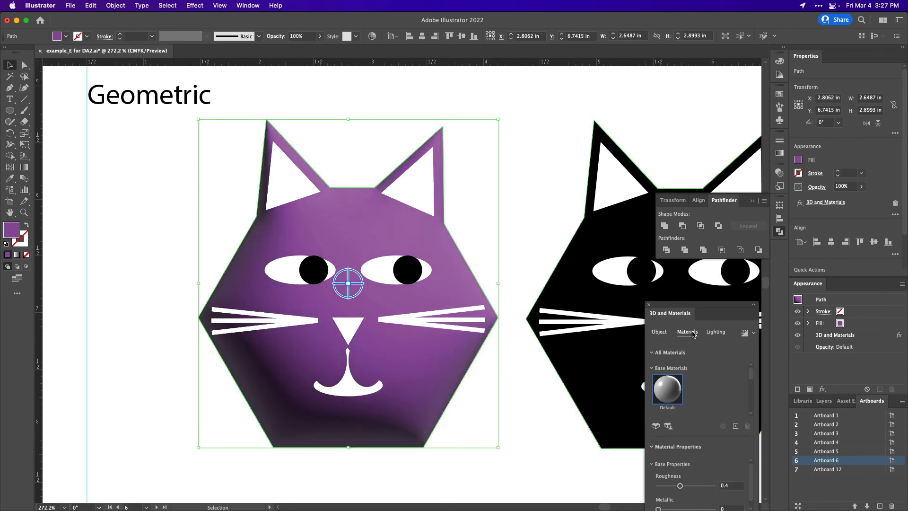
left_click(691, 486)
scroll(688, 491, "down", 1)
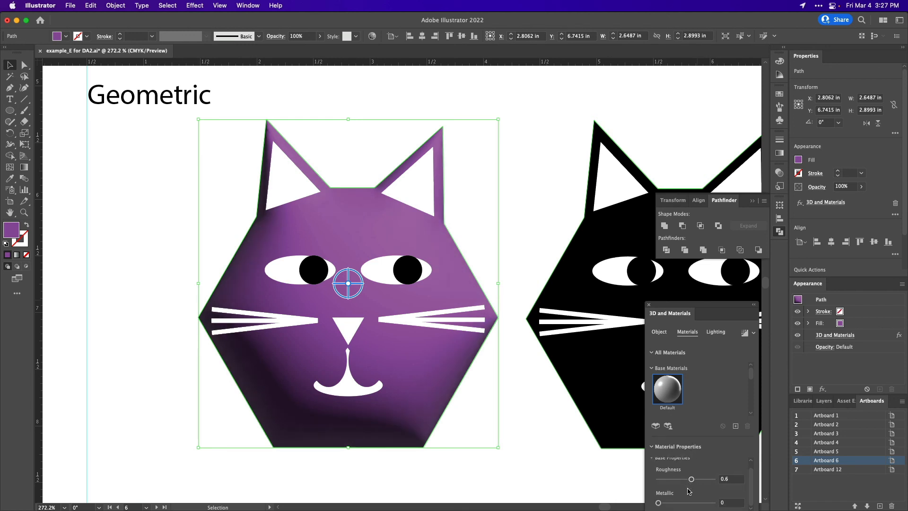
mouse_move(653, 504)
left_mouse_down()
mouse_move(676, 504)
mouse_move(658, 504)
left_mouse_up()
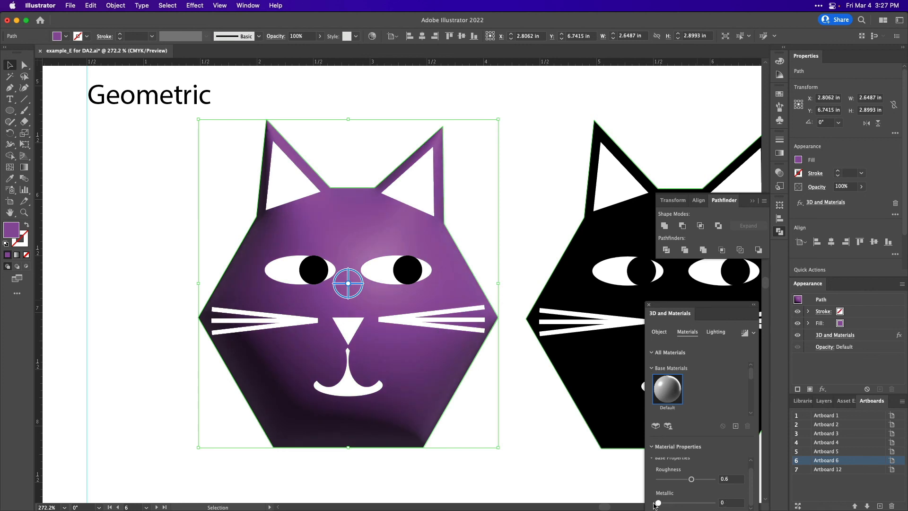
Open the 3D lighting settings for the inflated head.
left_click(716, 333)
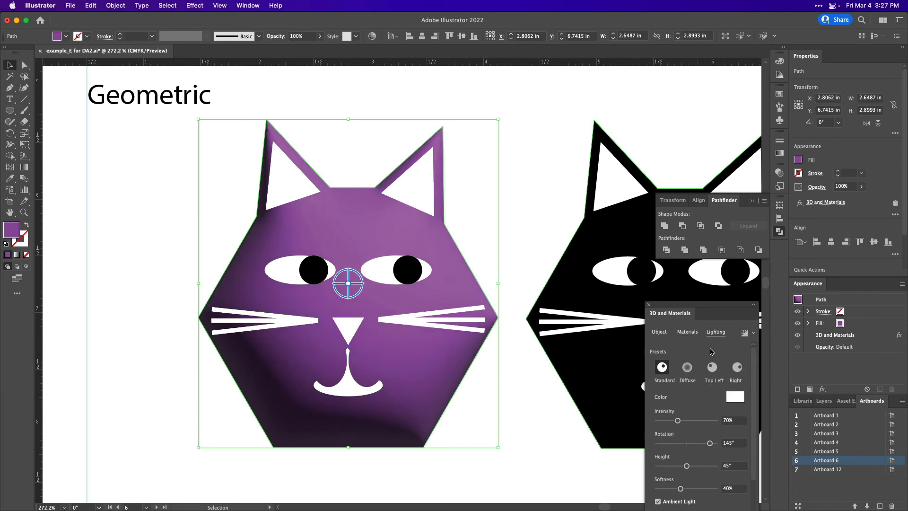